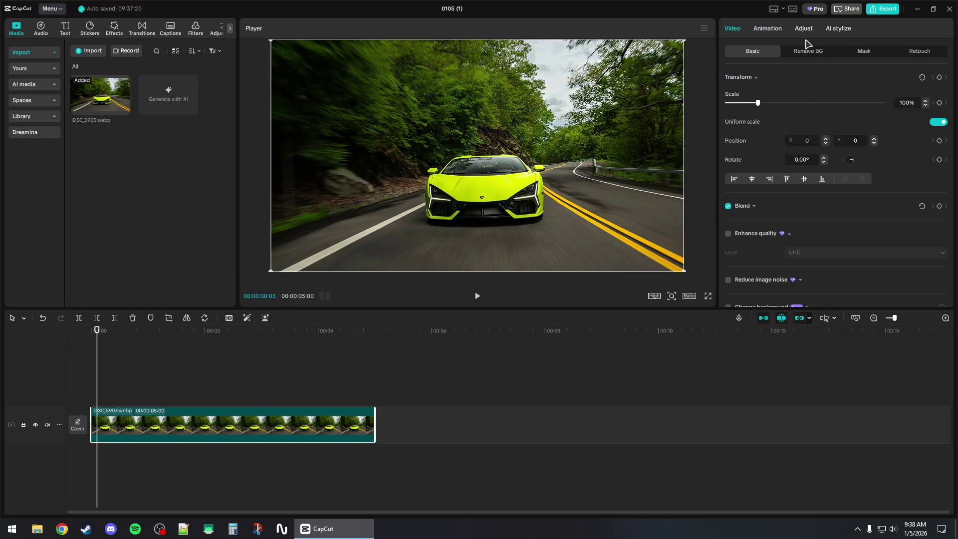
# - Sample the car's yellow-green paint as a custom HSL colour for the clip and set its hue to -100
pyautogui.click(804, 29)
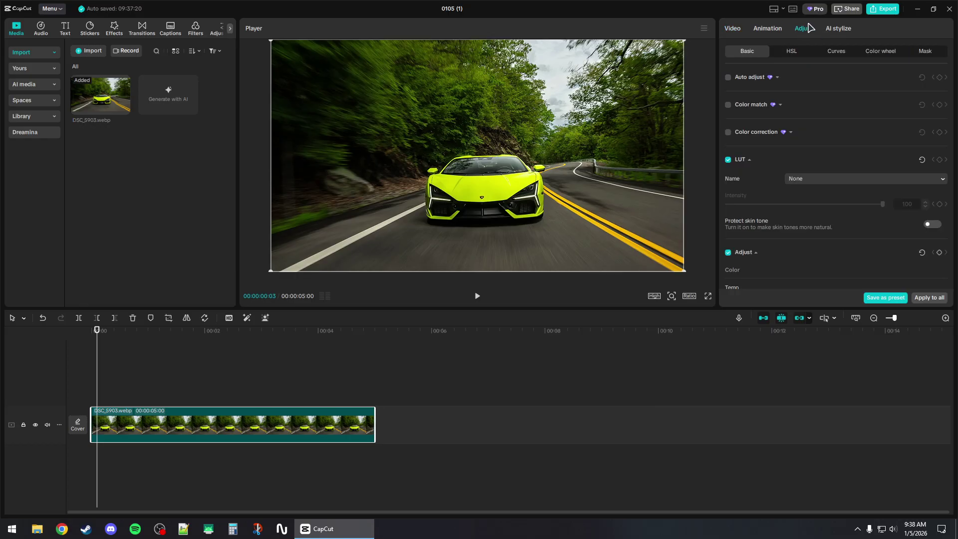
pyautogui.click(787, 55)
pyautogui.hotkey('alt', 'Tab')
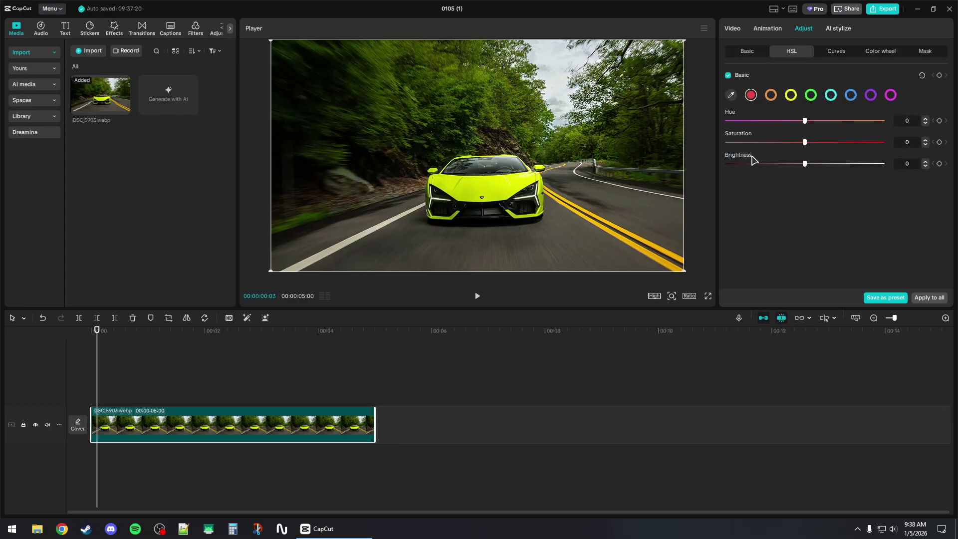
pyautogui.click(735, 99)
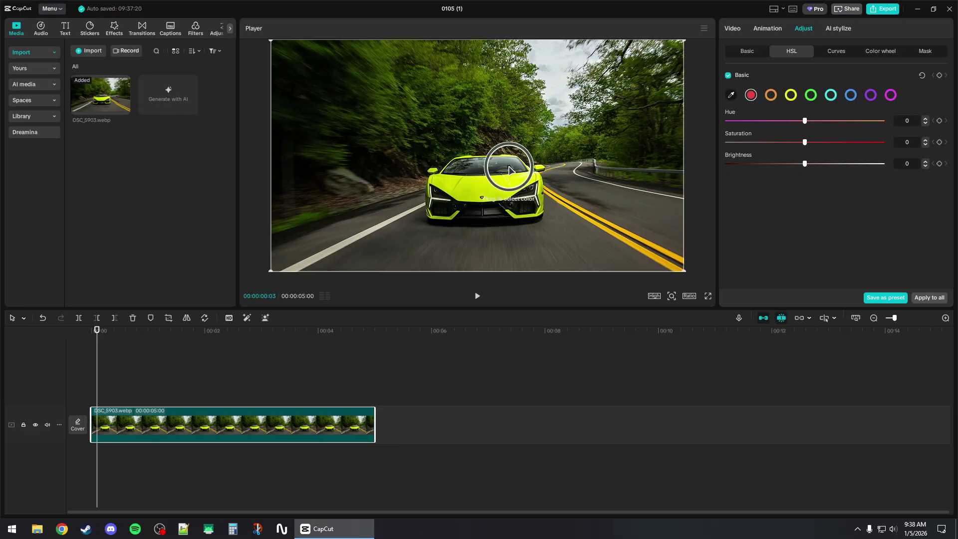
pyautogui.click(484, 184)
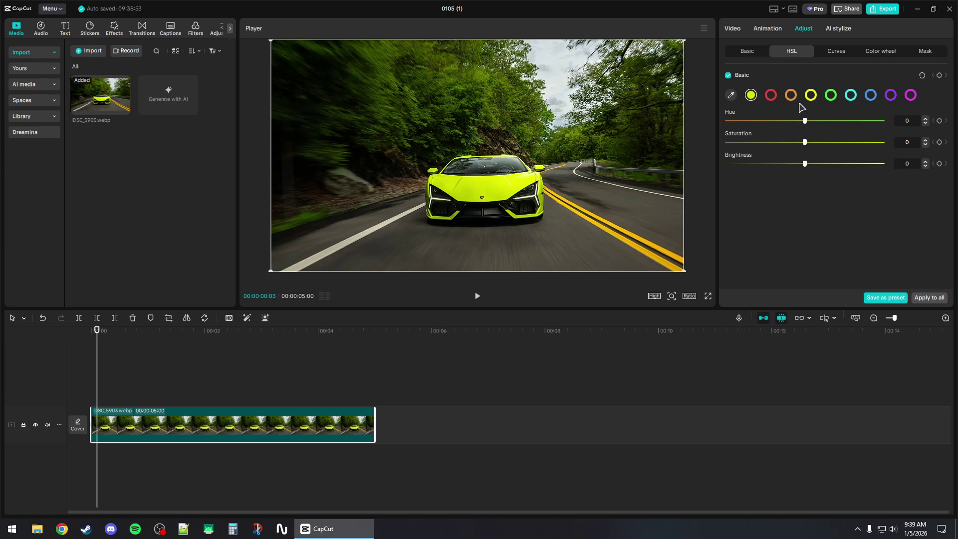
pyautogui.moveTo(804, 121); pyautogui.dragTo(717, 122)
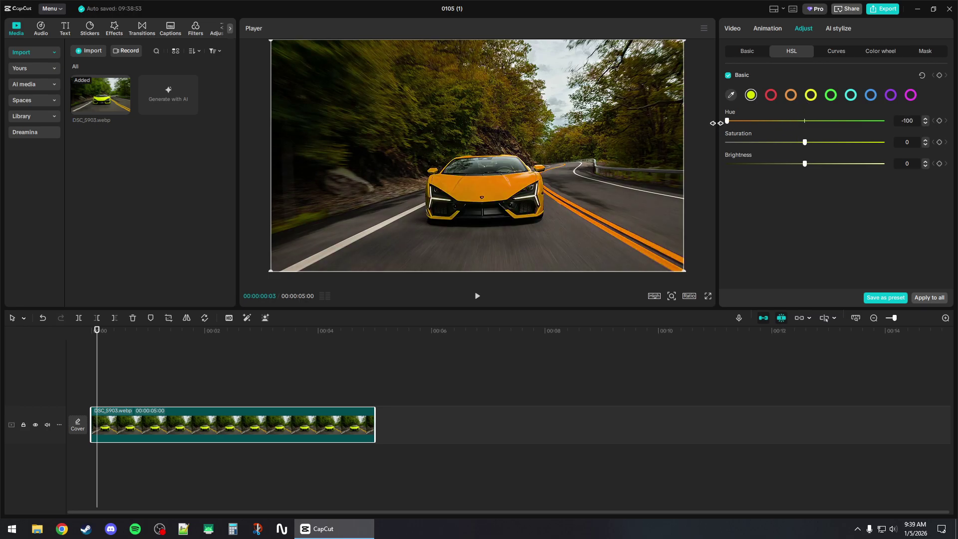
pyautogui.moveTo(804, 143); pyautogui.dragTo(785, 165)
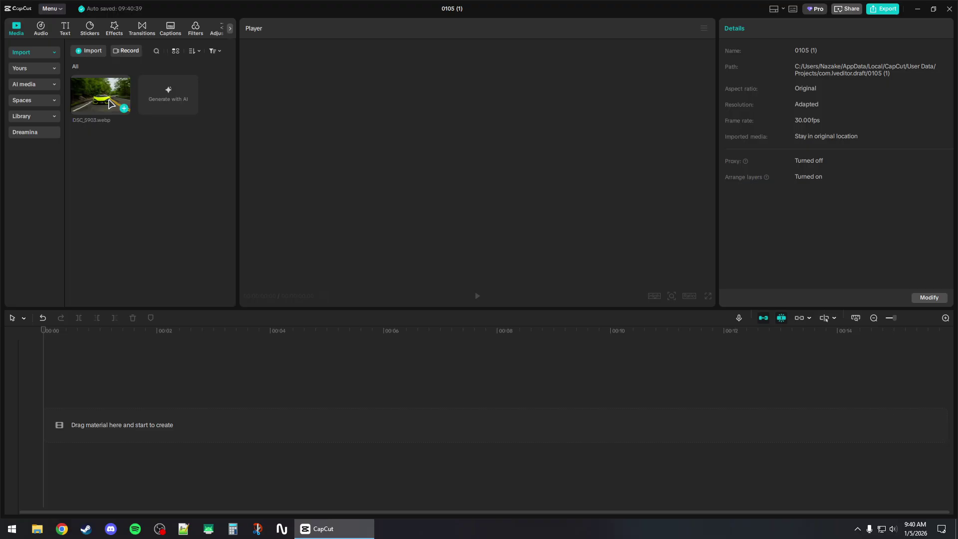
# - Place DSC_5903.webp at the start of the timeline and set the clip's basic colour saturation to -50
pyautogui.moveTo(124, 108); pyautogui.dragTo(128, 417)
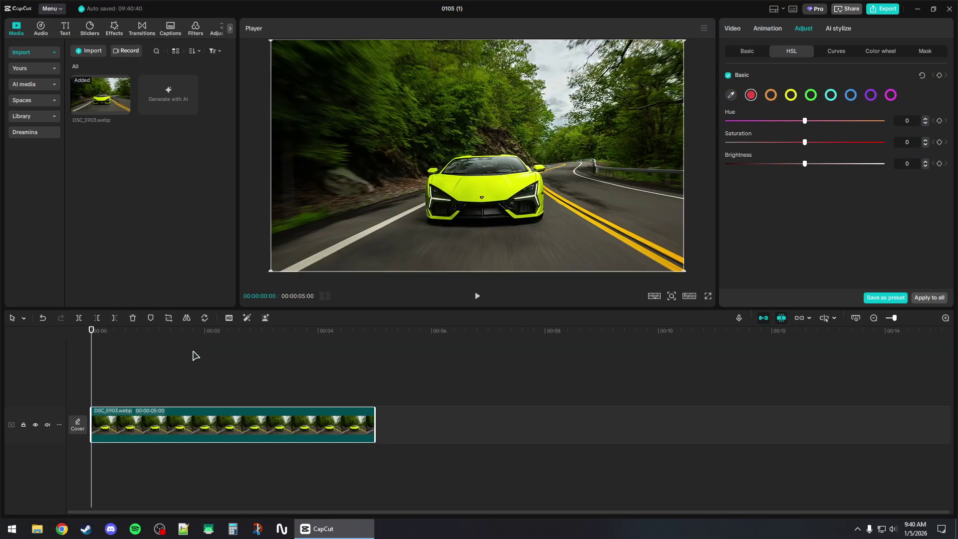
pyautogui.click(391, 393)
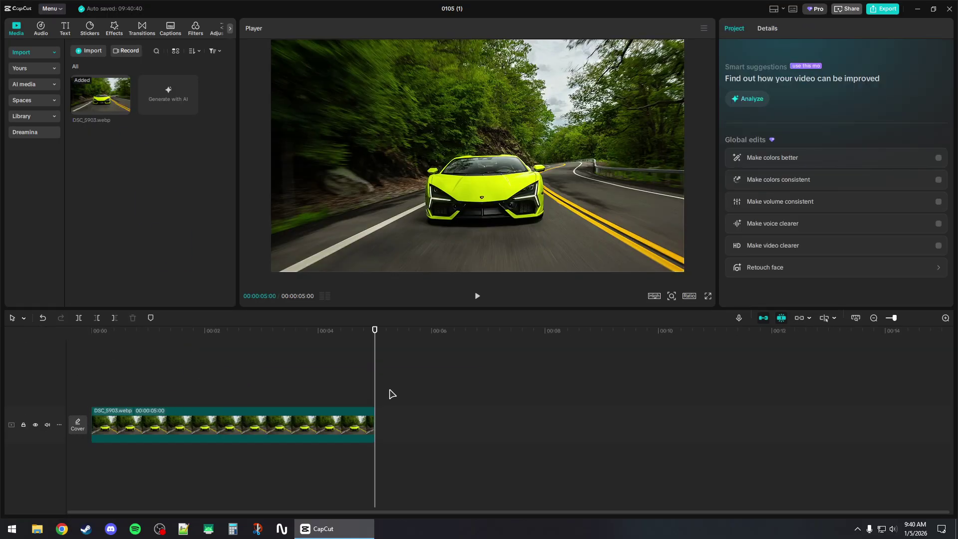
pyautogui.click(146, 428)
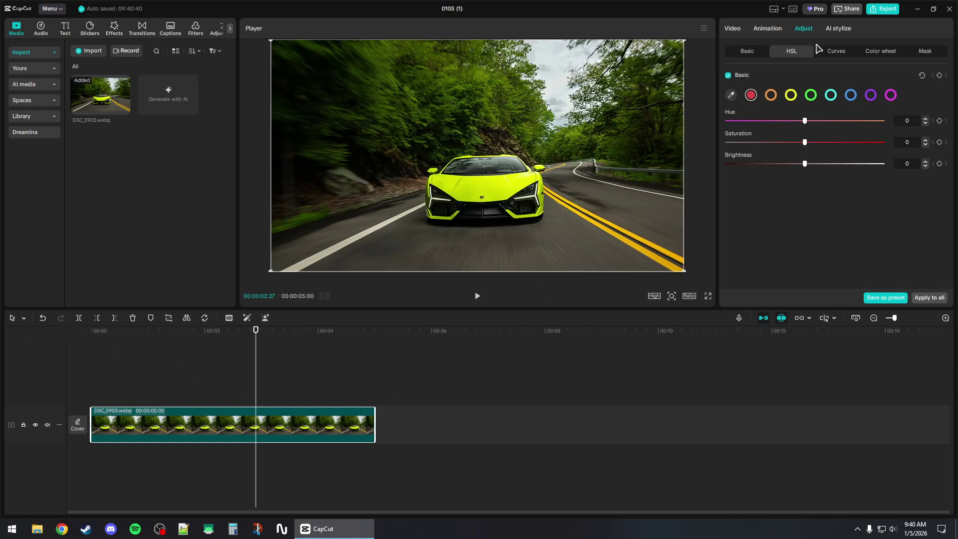
pyautogui.click(775, 28)
pyautogui.click(804, 28)
pyautogui.click(747, 50)
pyautogui.scroll(-5, 823, 105)
pyautogui.scroll(5, 838, 122)
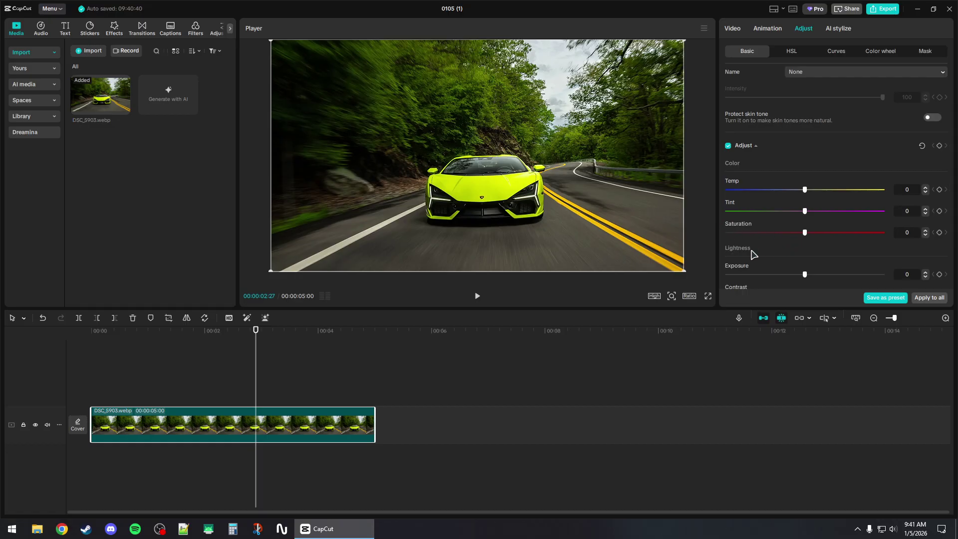
pyautogui.moveTo(804, 233); pyautogui.dragTo(681, 236)
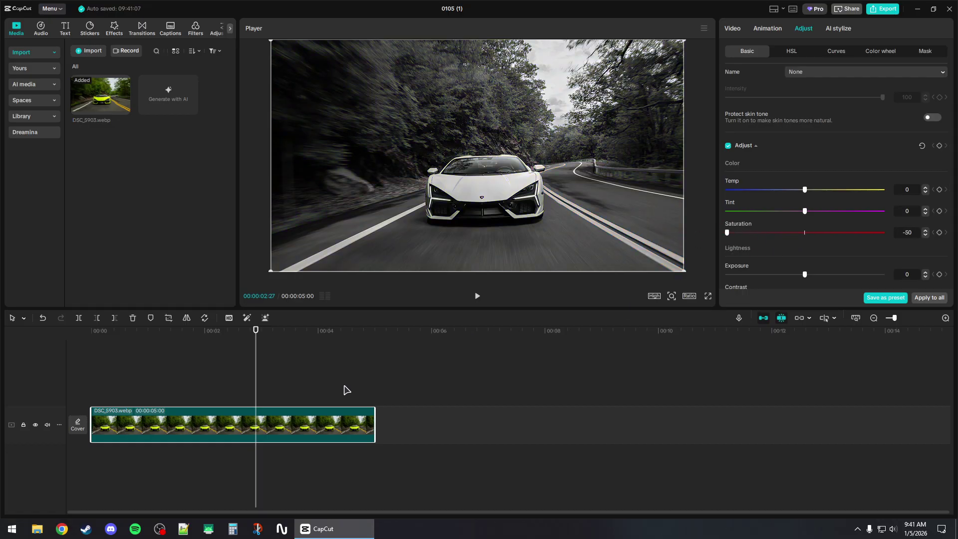
pyautogui.moveTo(346, 389); pyautogui.dragTo(369, 389)
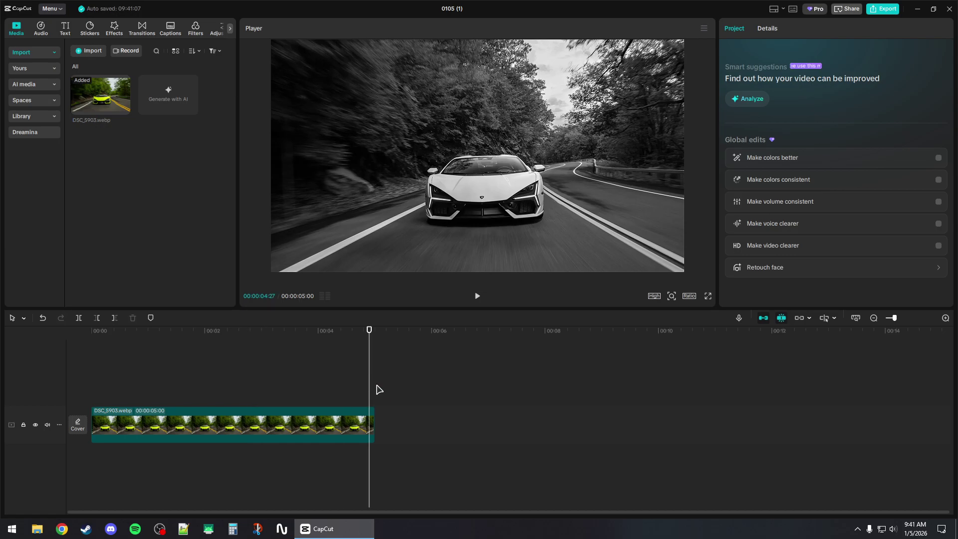
# - Add a default text clip above the car image, replace its text with "-" and set the font size to 3000
pyautogui.click(65, 29)
pyautogui.moveTo(92, 66); pyautogui.dragTo(144, 405)
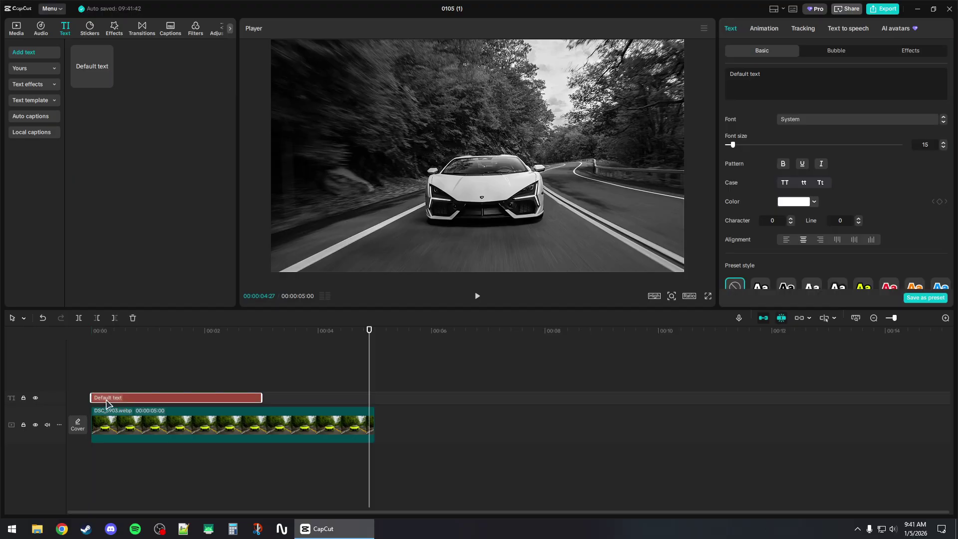
pyautogui.moveTo(783, 76); pyautogui.dragTo(657, 75)
pyautogui.write('-')
pyautogui.click(464, 397)
pyautogui.click(277, 392)
pyautogui.click(230, 396)
pyautogui.click(927, 145)
pyautogui.press('Return')
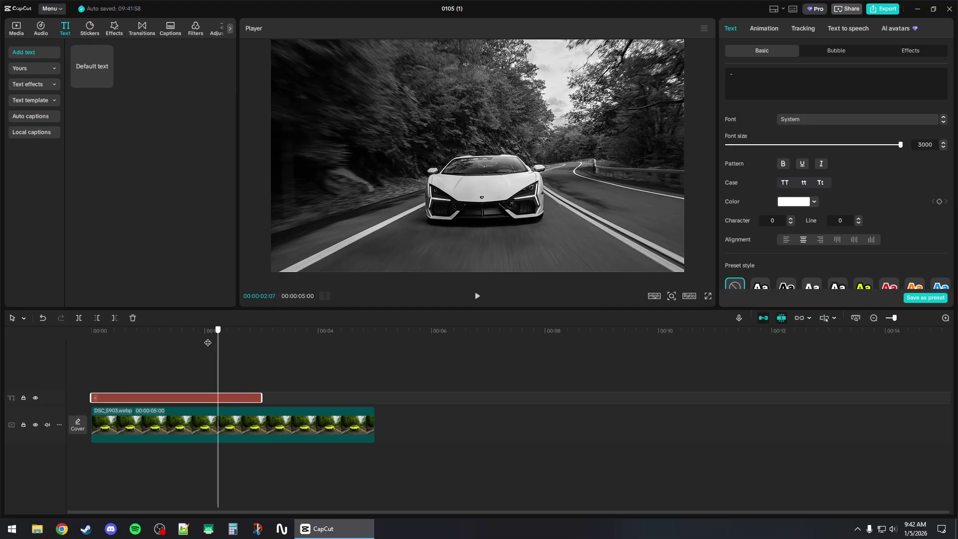
# - Extend the text clip to the end of the car image clip and change its colour to bright red
pyautogui.moveTo(261, 398); pyautogui.dragTo(349, 401)
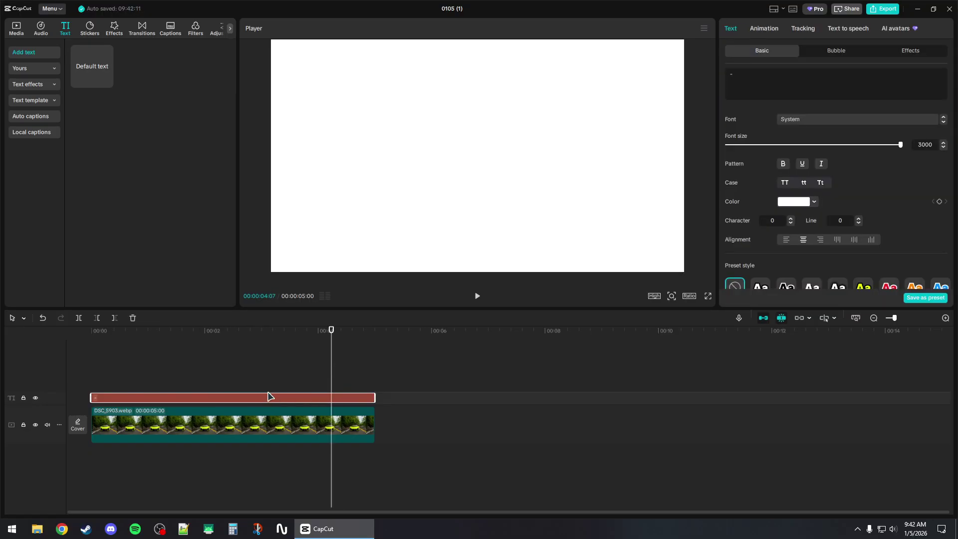
pyautogui.click(799, 206)
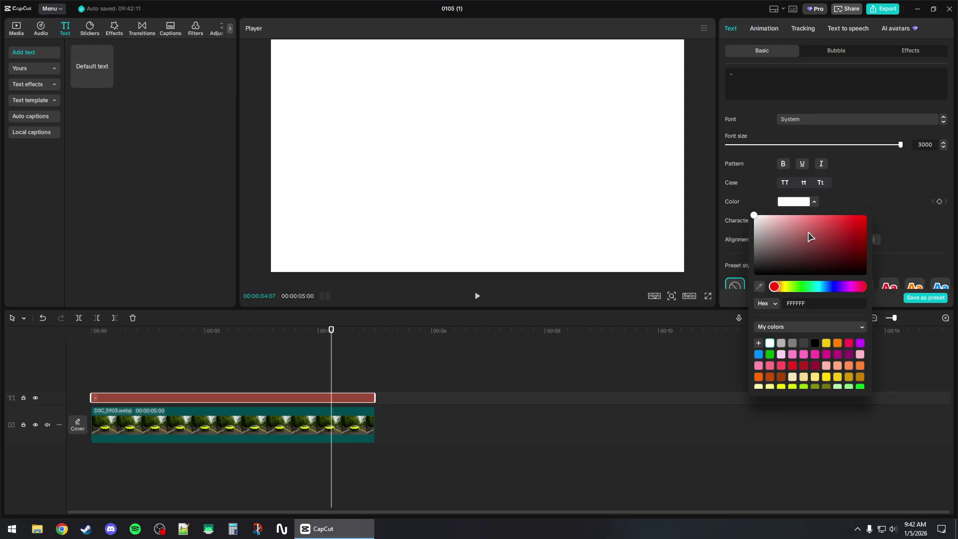
pyautogui.moveTo(807, 231)
pyautogui.mouseDown()
pyautogui.moveTo(831, 214)
pyautogui.moveTo(868, 217)
pyautogui.mouseUp()
pyautogui.click(861, 194)
pyautogui.click(413, 366)
pyautogui.click(353, 399)
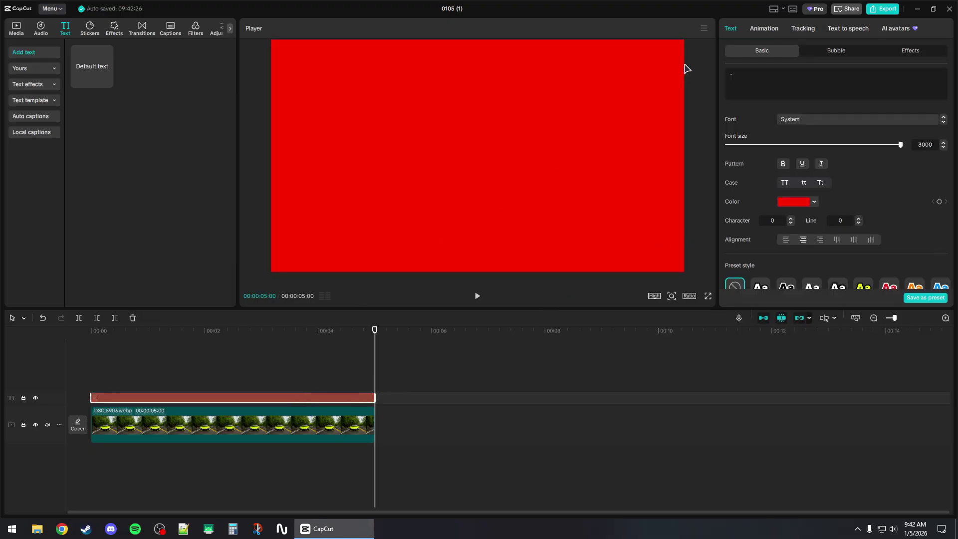
# - Export the full red frame as a 1080P PNG still named 01, imported into the project
pyautogui.click(705, 29)
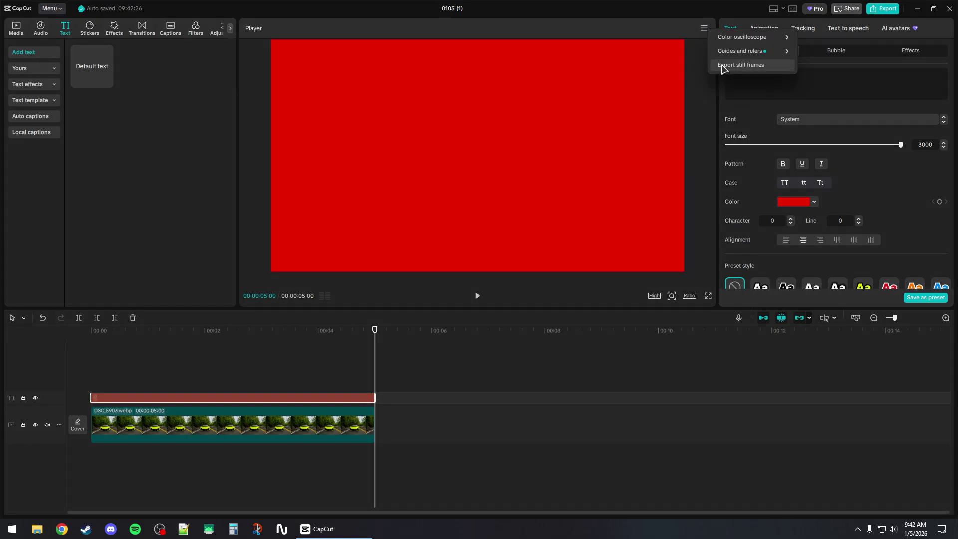
pyautogui.click(742, 65)
pyautogui.click(592, 219)
pyautogui.write('01')
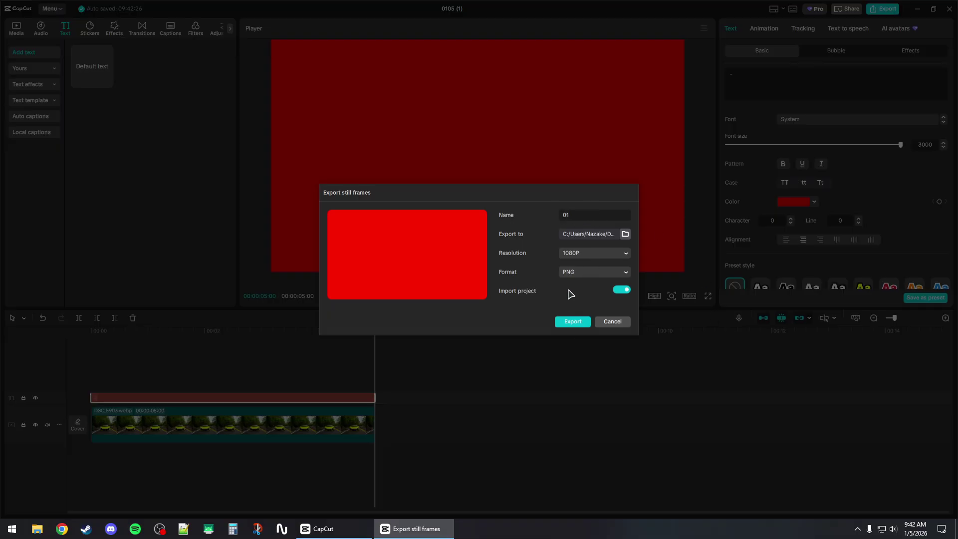
pyautogui.click(575, 322)
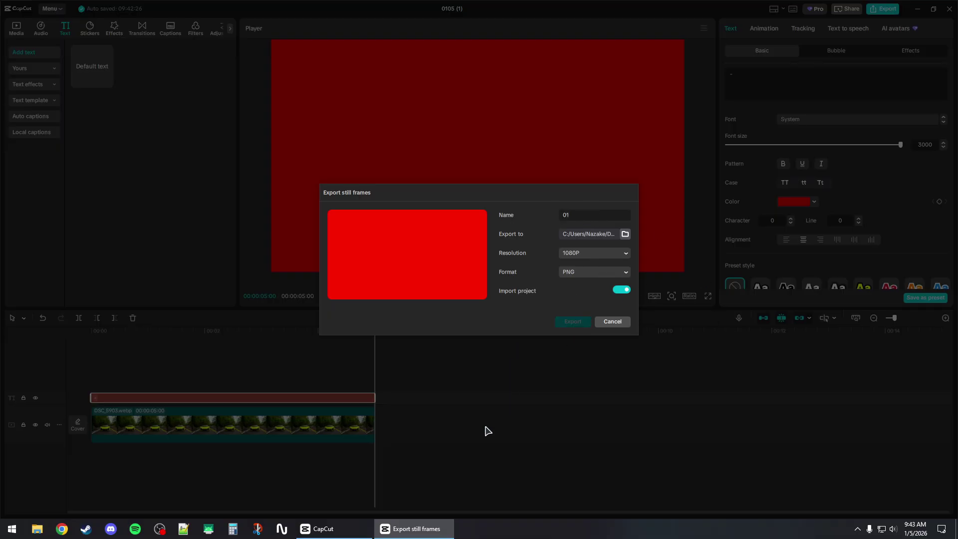
pyautogui.click(335, 376)
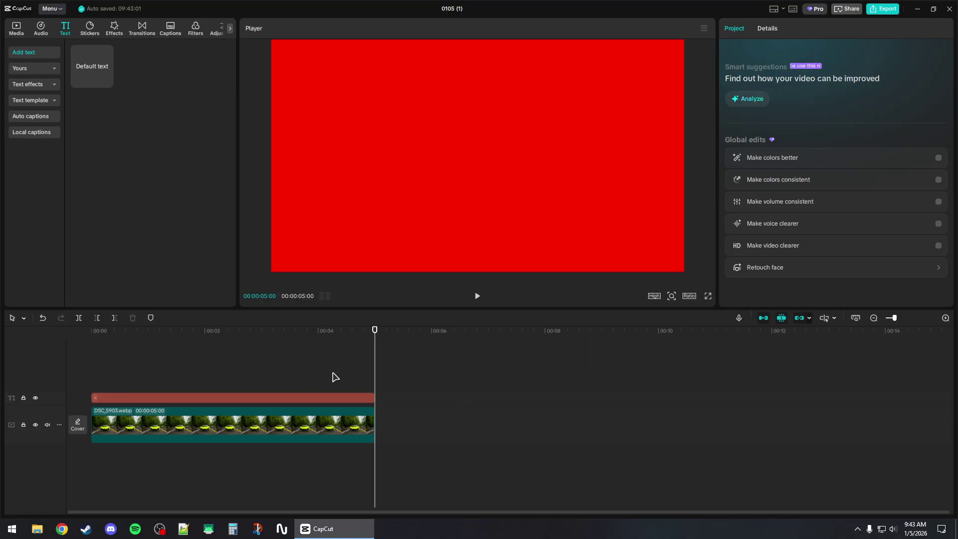
# - Delete the red text clip from the timeline and return to the project's media library
pyautogui.click(204, 398)
pyautogui.press('Delete')
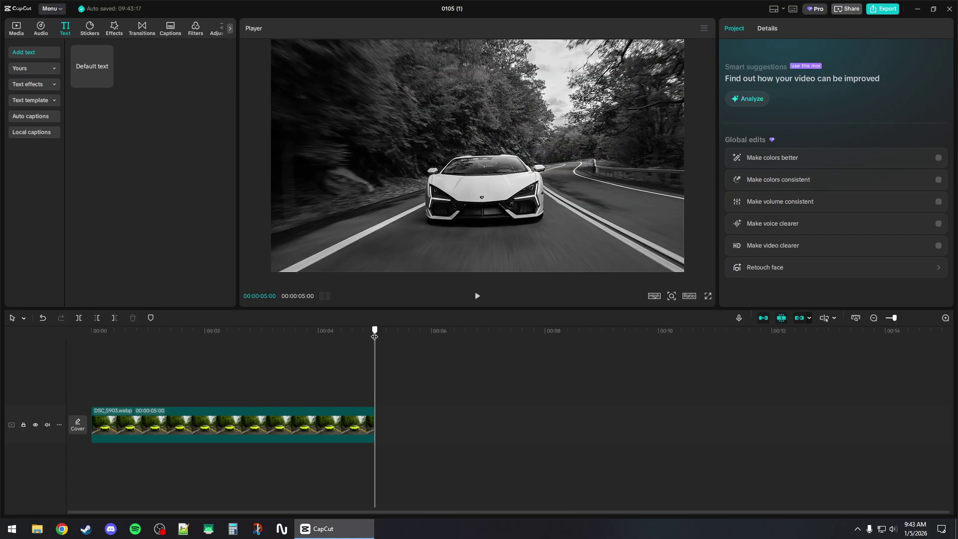
pyautogui.click(18, 33)
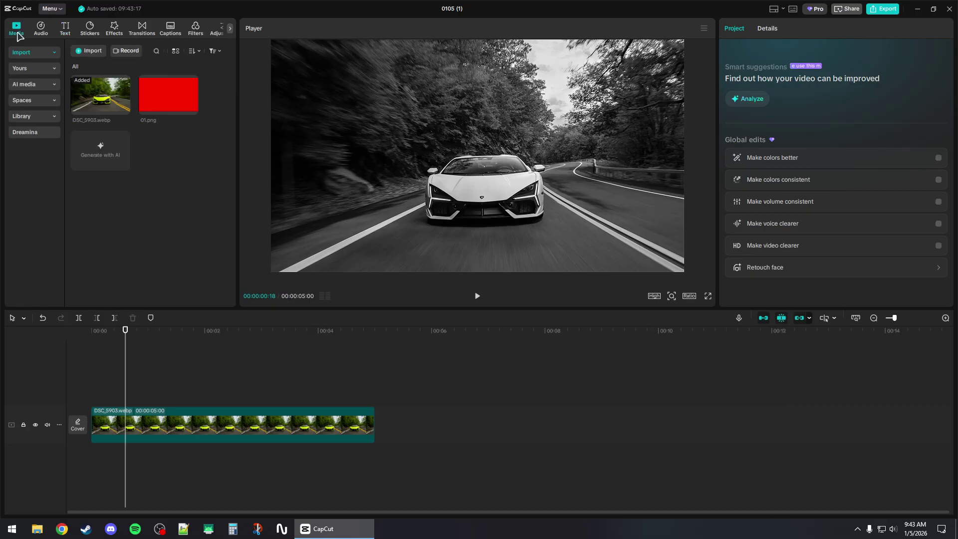
# - Bring the exported 01 image from the desktop into the project's media library
pyautogui.doubleClick(154, 10)
pyautogui.moveTo(62, 474); pyautogui.dragTo(315, 167)
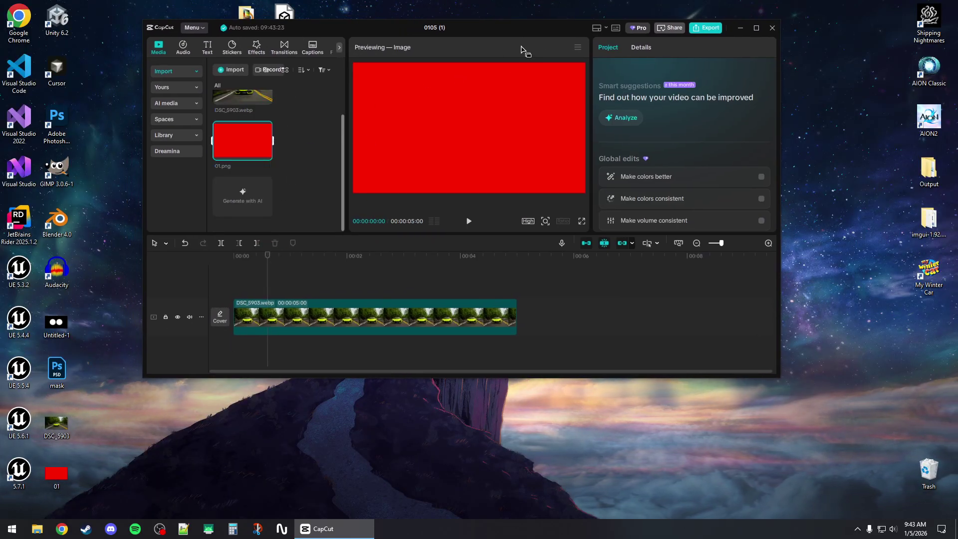
pyautogui.doubleClick(504, 28)
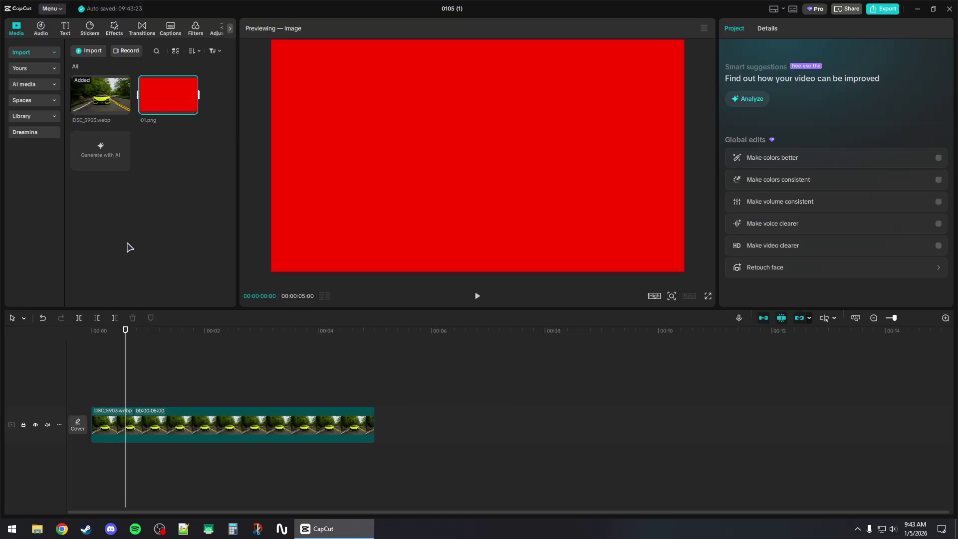
# - Place 01.png on a track above the desaturated car clip and set its blend mode to Overlay
pyautogui.moveTo(168, 95); pyautogui.dragTo(128, 391)
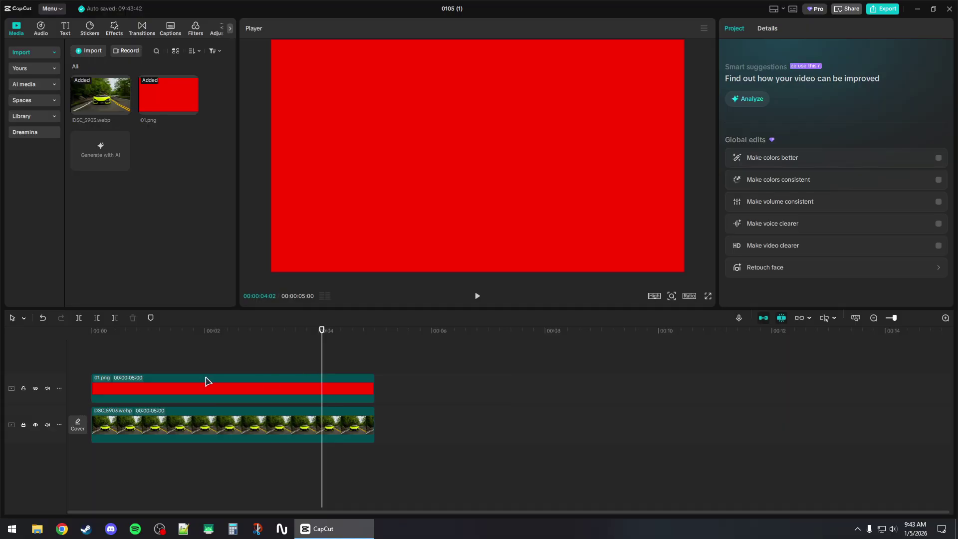
pyautogui.click(199, 387)
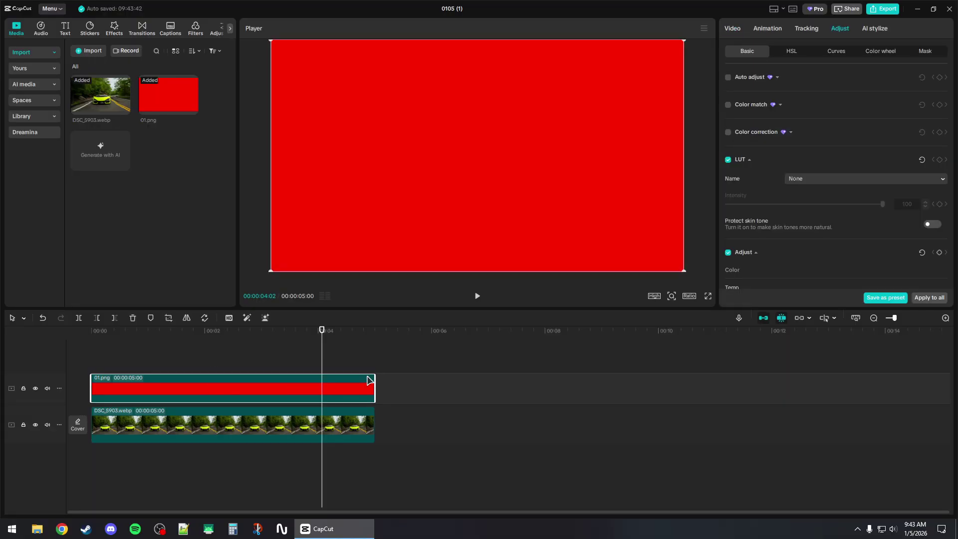
pyautogui.click(733, 29)
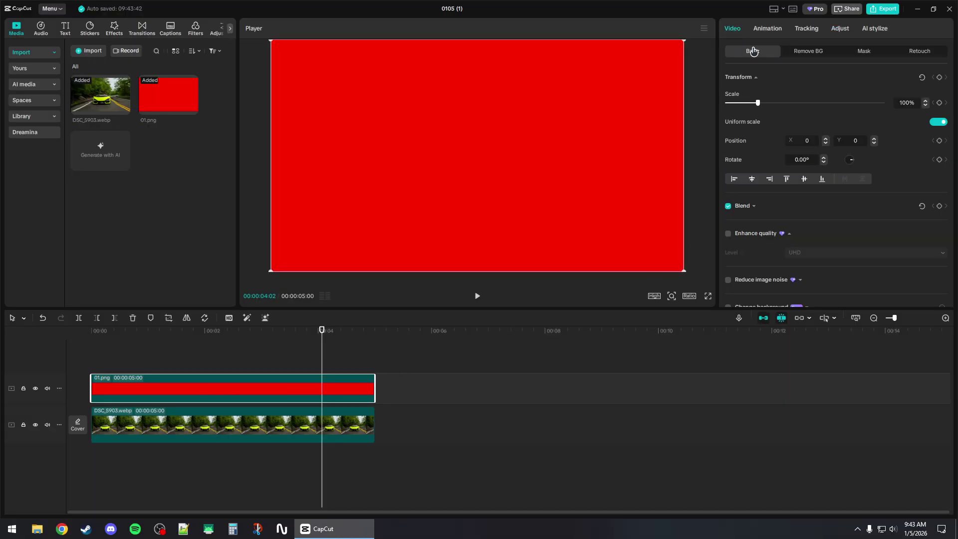
pyautogui.scroll(-1, 795, 182)
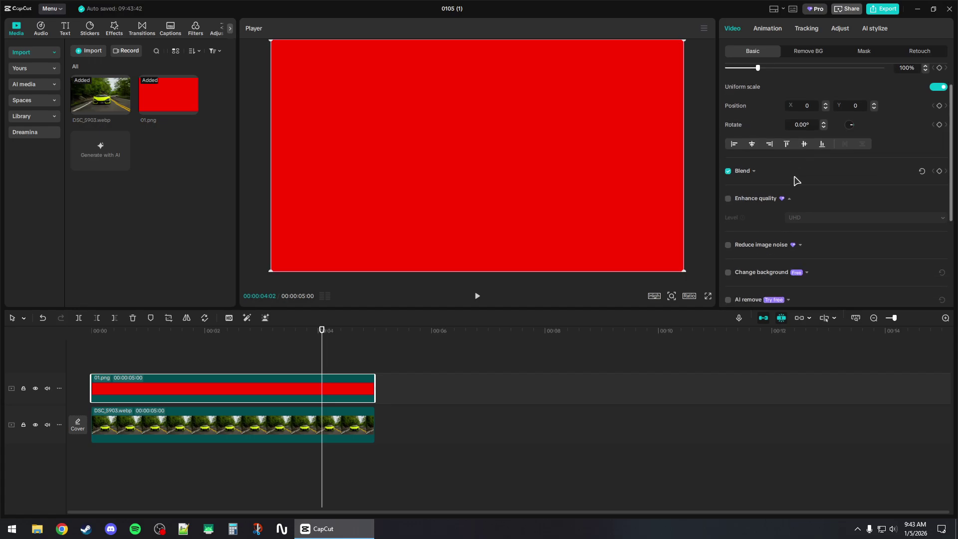
pyautogui.click(739, 170)
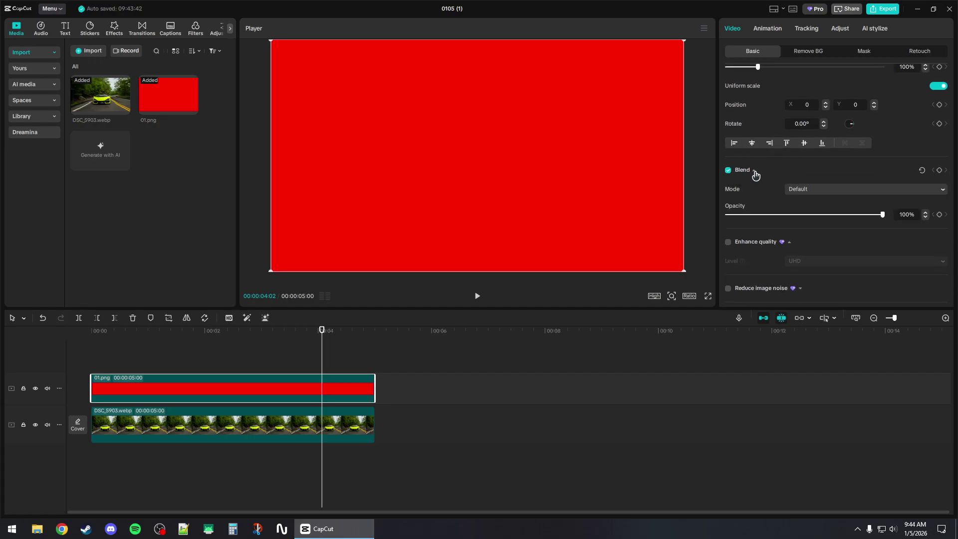
pyautogui.scroll(-2, 771, 179)
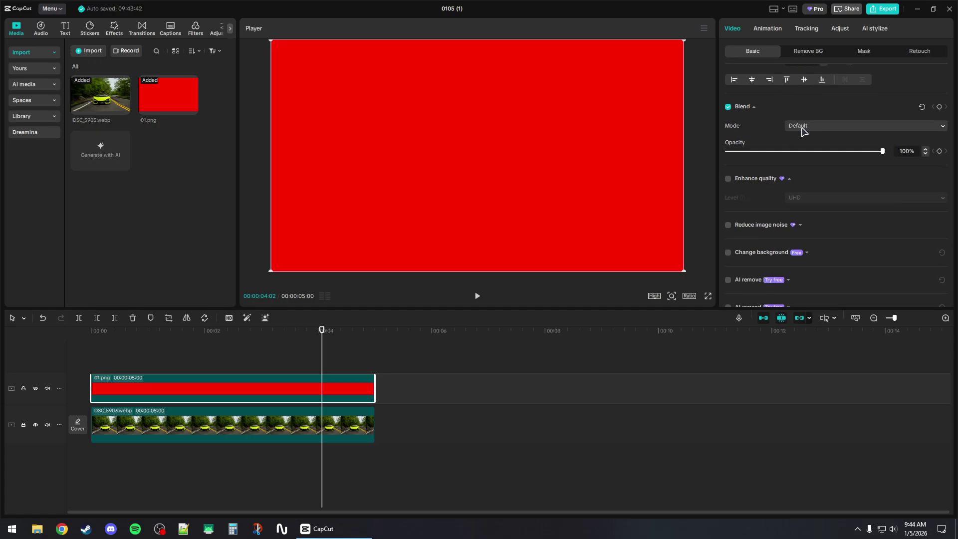
pyautogui.click(822, 129)
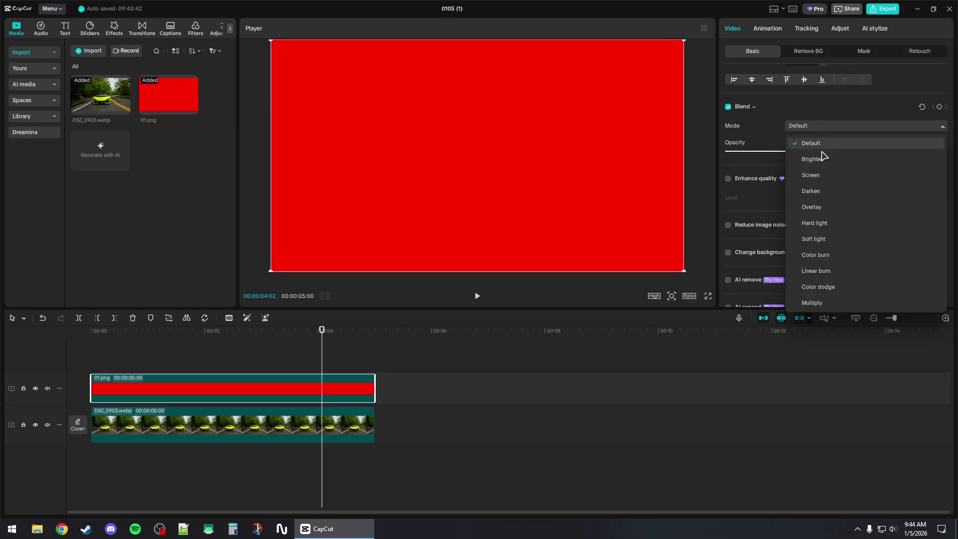
pyautogui.click(822, 209)
pyautogui.click(247, 454)
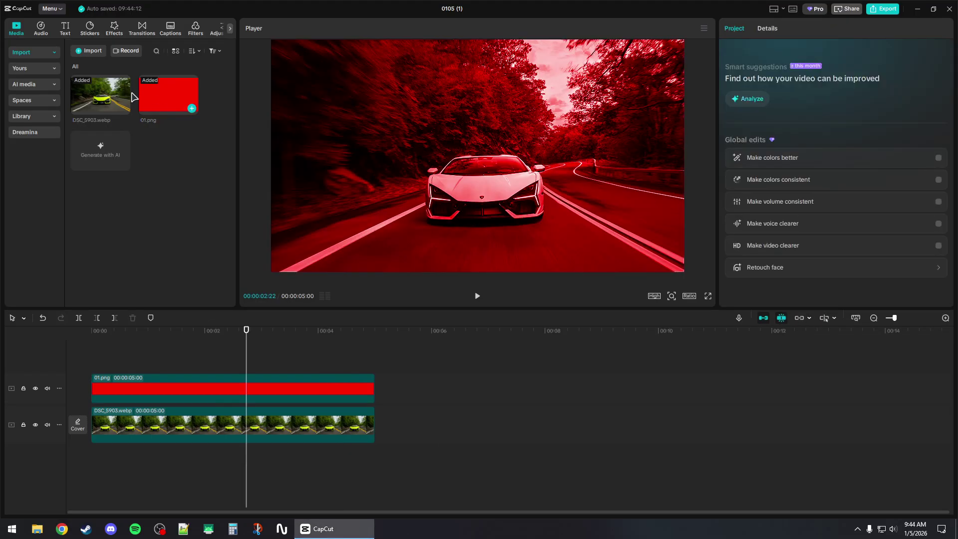
# - Place a copy of DSC_5903.webp above the red clip and chroma key its yellow-green paint with intensity 75 and feather edge 54
pyautogui.moveTo(97, 93); pyautogui.dragTo(89, 355)
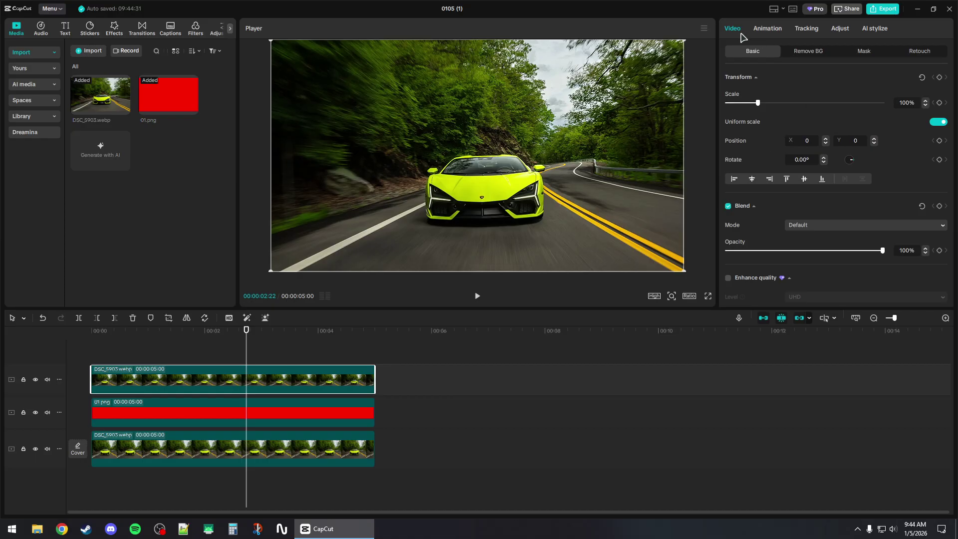
pyautogui.click(806, 52)
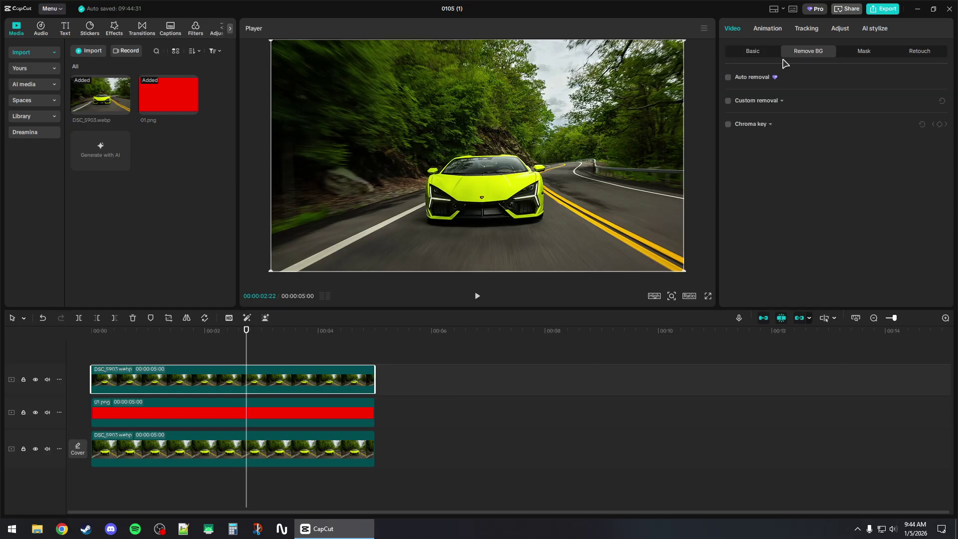
pyautogui.click(727, 125)
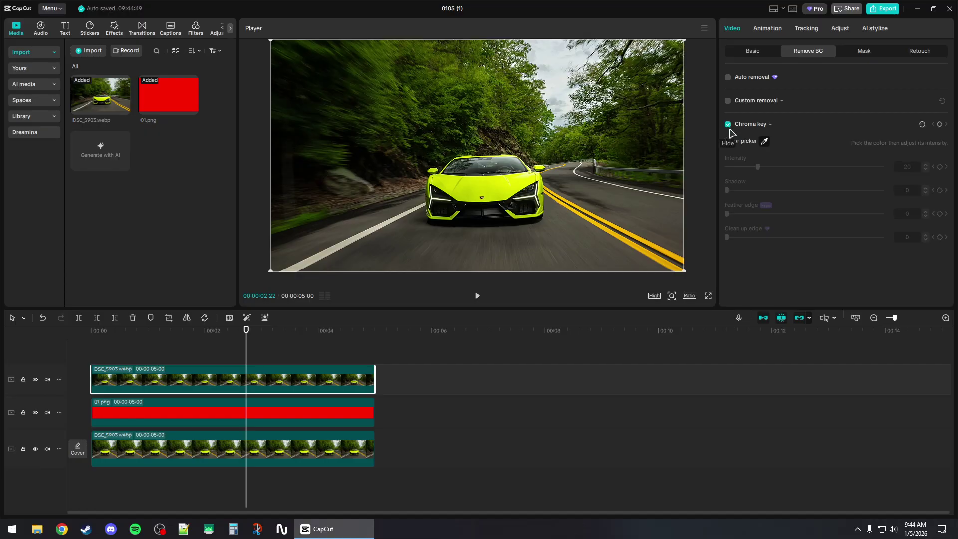
pyautogui.click(764, 141)
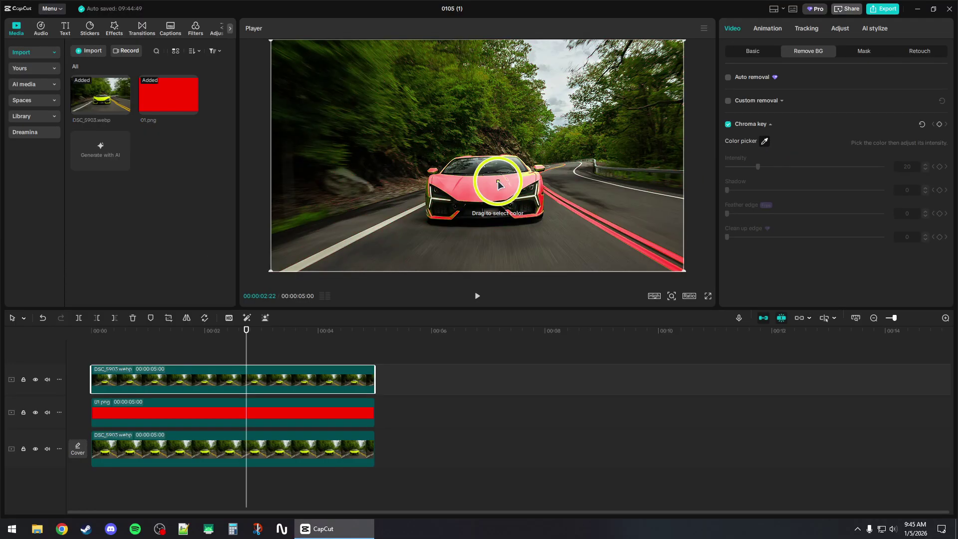
pyautogui.click(485, 187)
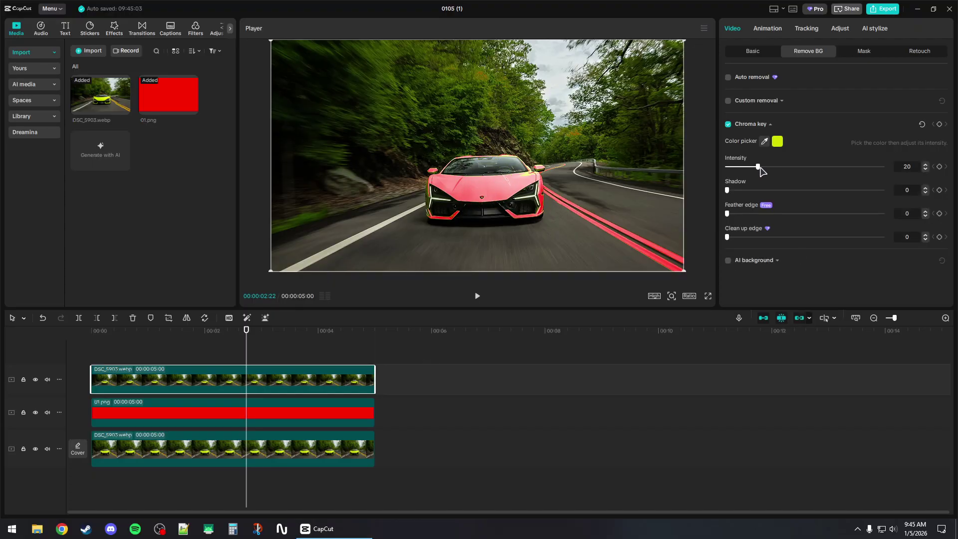
pyautogui.moveTo(759, 169)
pyautogui.mouseDown()
pyautogui.moveTo(793, 167)
pyautogui.moveTo(734, 173)
pyautogui.moveTo(741, 176)
pyautogui.mouseUp()
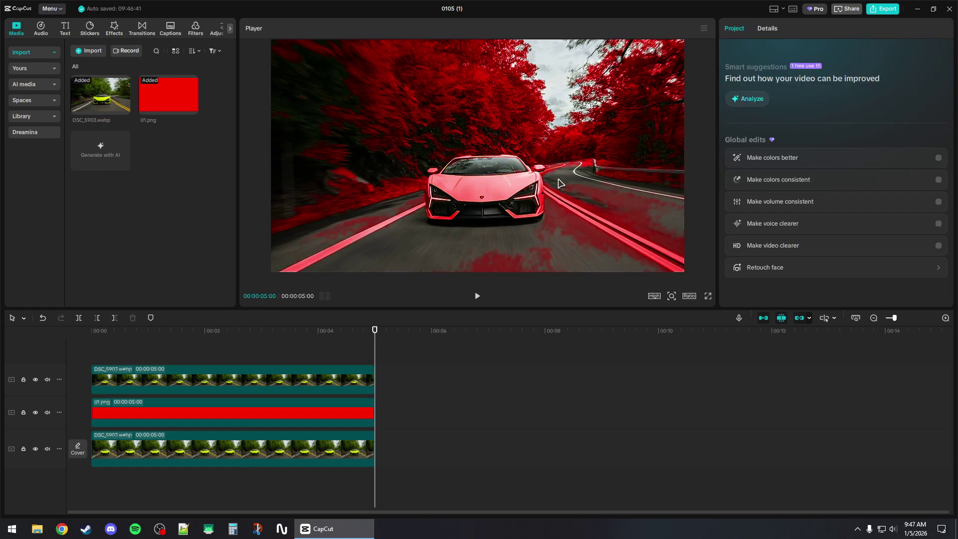
pyautogui.click(320, 383)
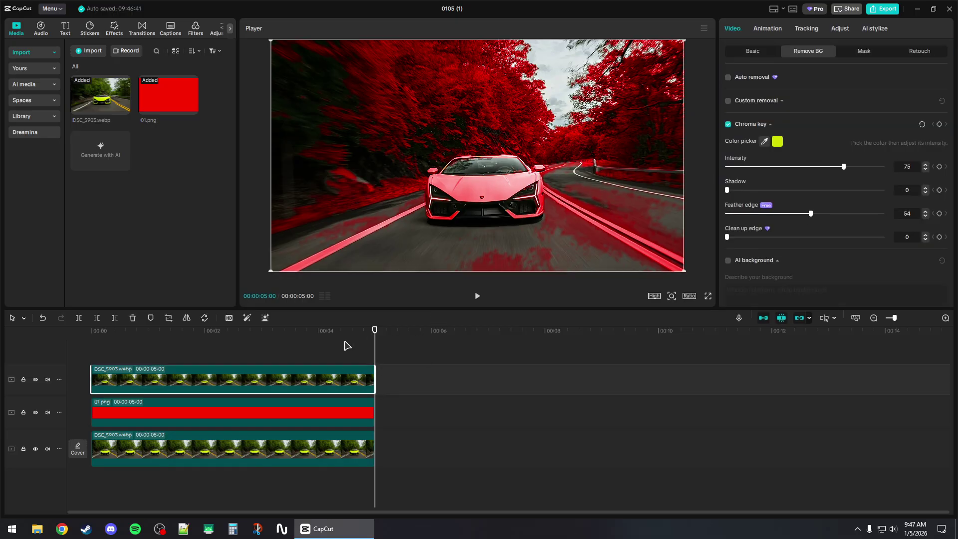
# - Place another copy of DSC_5903.webp on a new track above the keyed copy and open its mask settings
pyautogui.moveTo(113, 106)
pyautogui.moveTo(95, 94); pyautogui.dragTo(145, 378)
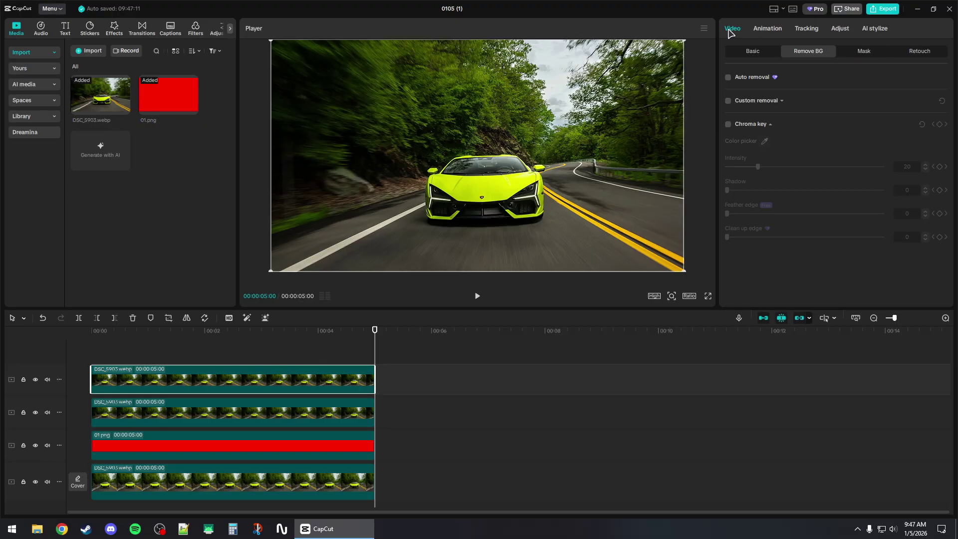
pyautogui.click(859, 54)
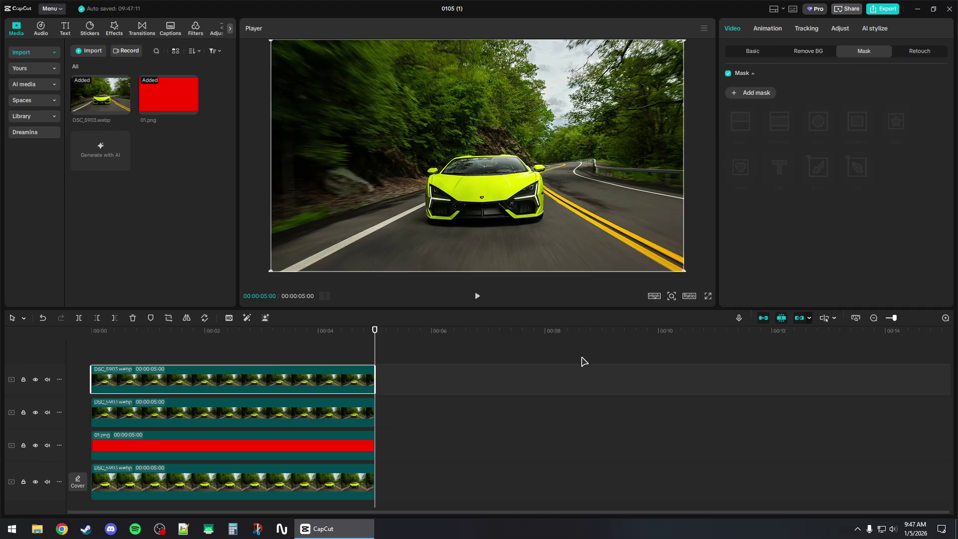
# - Try a rectangle mask on the uppermost car copy, resizing and moving it over different parts of the image
pyautogui.click(760, 92)
pyautogui.moveTo(494, 191); pyautogui.dragTo(612, 131)
pyautogui.moveTo(569, 157); pyautogui.dragTo(540, 185)
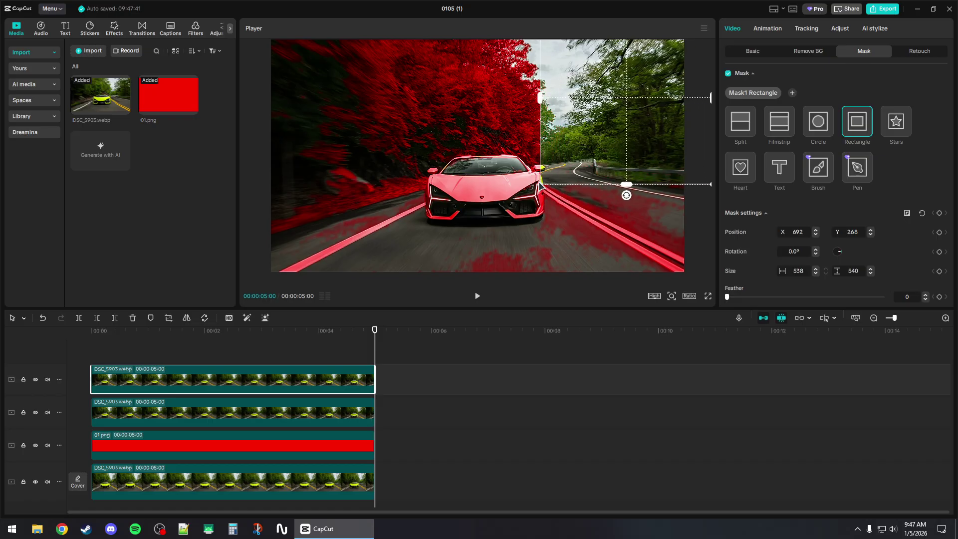
pyautogui.moveTo(597, 145); pyautogui.dragTo(519, 206)
pyautogui.moveTo(605, 154); pyautogui.dragTo(594, 222)
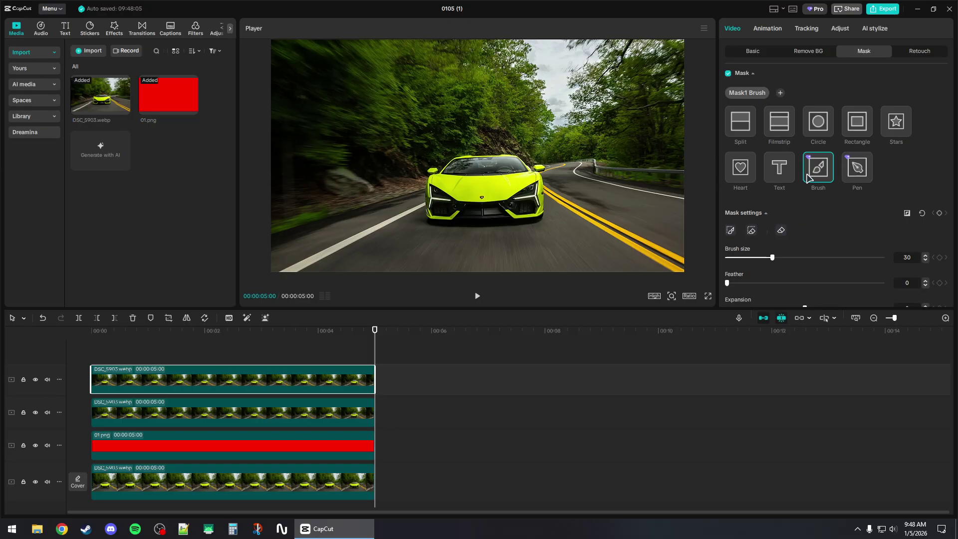
# - Paint a brush mask roughly over the car on the uppermost copy and invert it so only the surroundings cover the red layers
pyautogui.click(856, 168)
pyautogui.click(819, 167)
pyautogui.moveTo(517, 159)
pyautogui.mouseDown()
pyautogui.moveTo(443, 163)
pyautogui.moveTo(431, 179)
pyautogui.moveTo(430, 215)
pyautogui.moveTo(539, 217)
pyautogui.moveTo(532, 160)
pyautogui.moveTo(530, 178)
pyautogui.moveTo(505, 188)
pyautogui.moveTo(474, 165)
pyautogui.moveTo(502, 164)
pyautogui.moveTo(483, 187)
pyautogui.moveTo(462, 192)
pyautogui.mouseUp()
pyautogui.moveTo(532, 199)
pyautogui.mouseDown()
pyautogui.moveTo(483, 212)
pyautogui.moveTo(449, 192)
pyautogui.moveTo(454, 173)
pyautogui.moveTo(433, 170)
pyautogui.mouseUp()
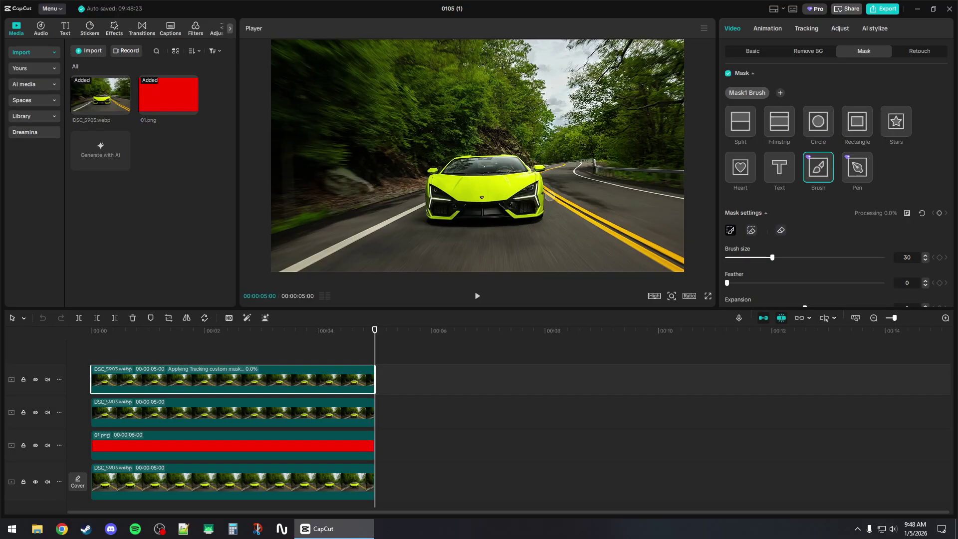
pyautogui.scroll(-1, 828, 240)
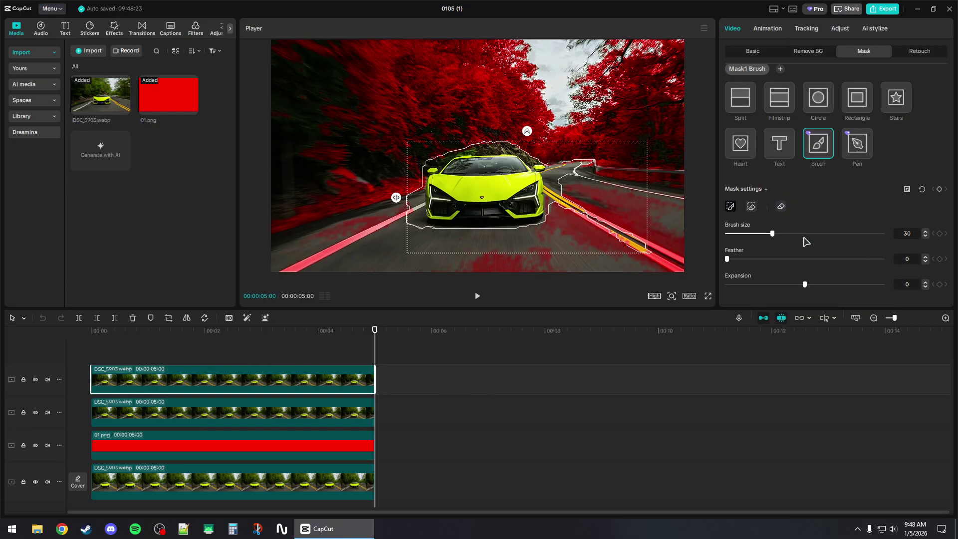
pyautogui.click(906, 191)
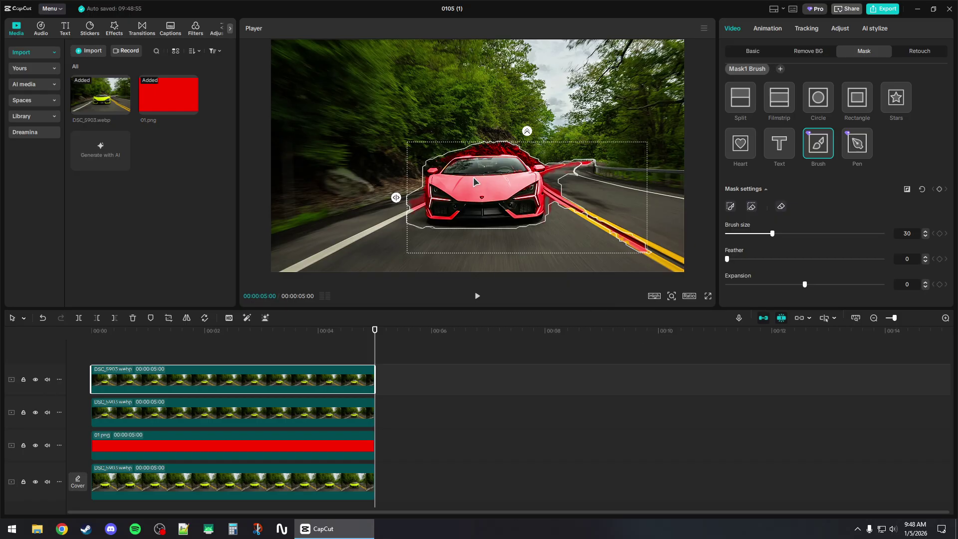
pyautogui.click(512, 362)
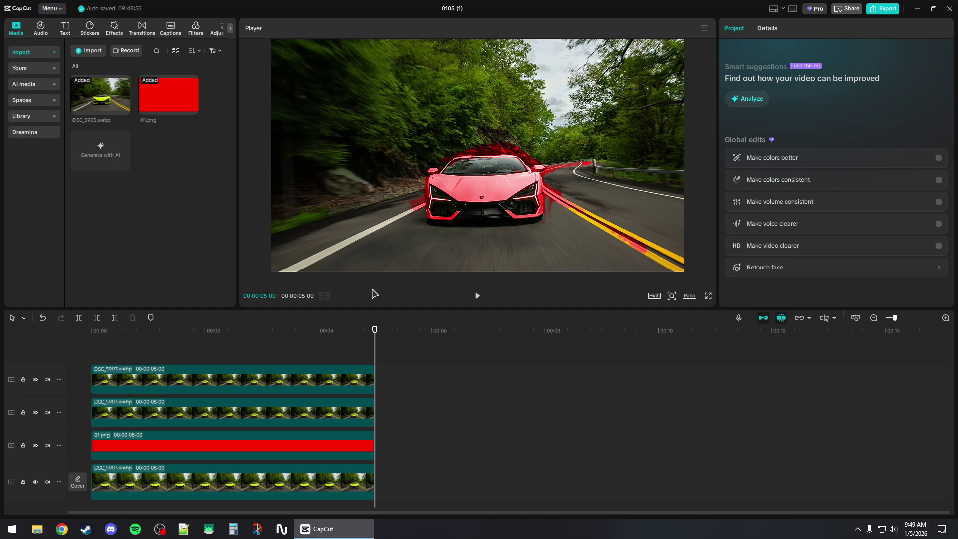
# - Set the uppermost copy's mask brush size to 28 and try adjusting the mask's feather and expansion
pyautogui.click(297, 382)
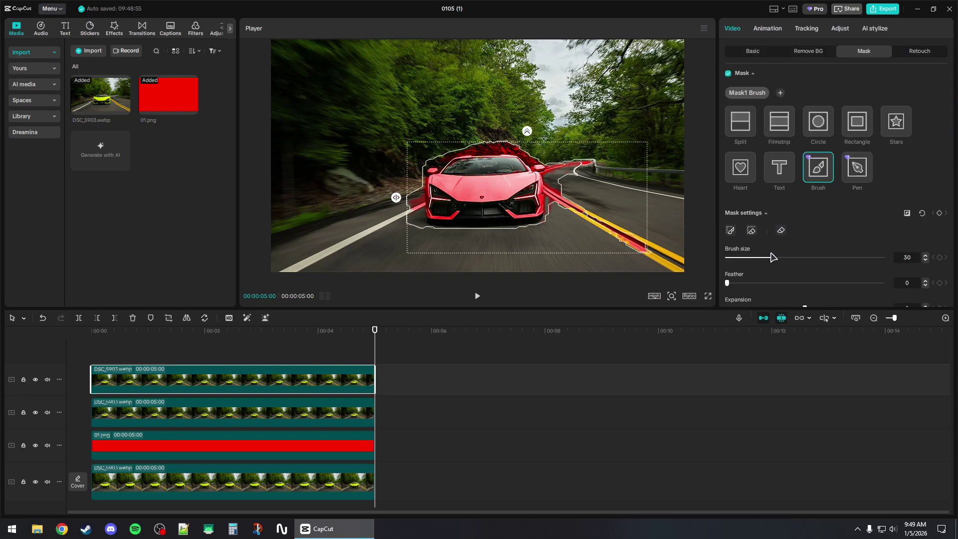
pyautogui.moveTo(774, 259); pyautogui.dragTo(768, 258)
pyautogui.moveTo(726, 283); pyautogui.dragTo(723, 286)
pyautogui.scroll(-1, 776, 261)
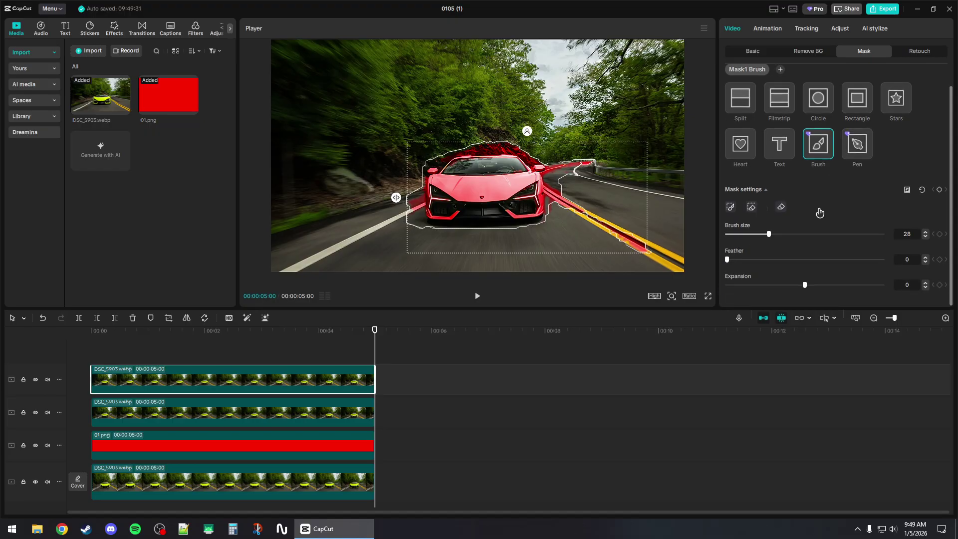
pyautogui.moveTo(803, 285)
pyautogui.mouseDown()
pyautogui.moveTo(818, 285)
pyautogui.moveTo(798, 289)
pyautogui.mouseUp()
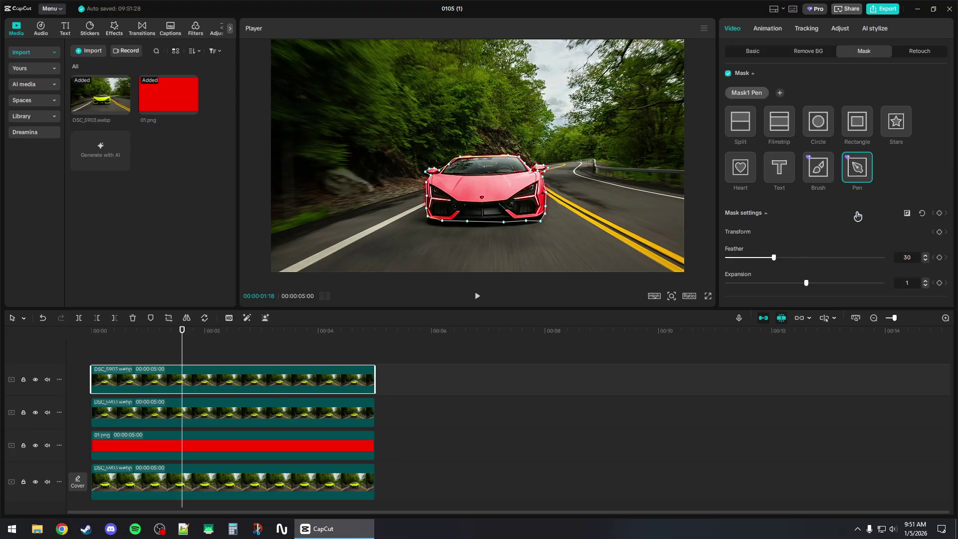
# - Examine the pen mask's settings and tracking options, and scrub through the layered timeline to check the recoloured car
pyautogui.scroll(-2, 857, 216)
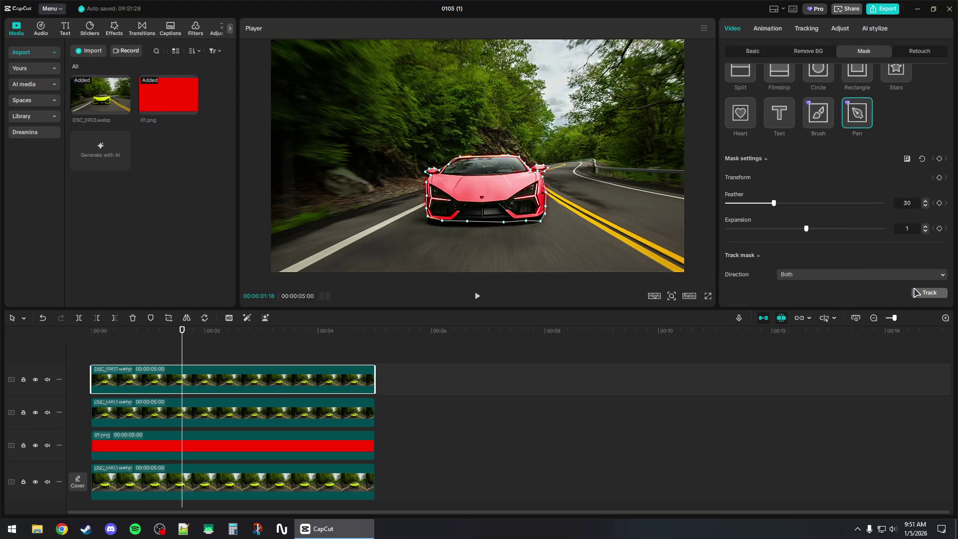
pyautogui.scroll(2, 785, 140)
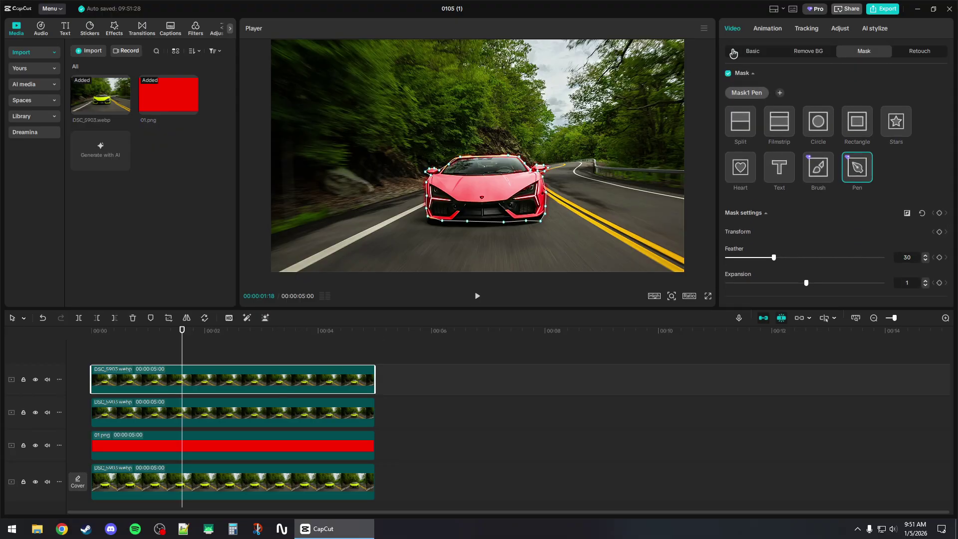
pyautogui.click(294, 352)
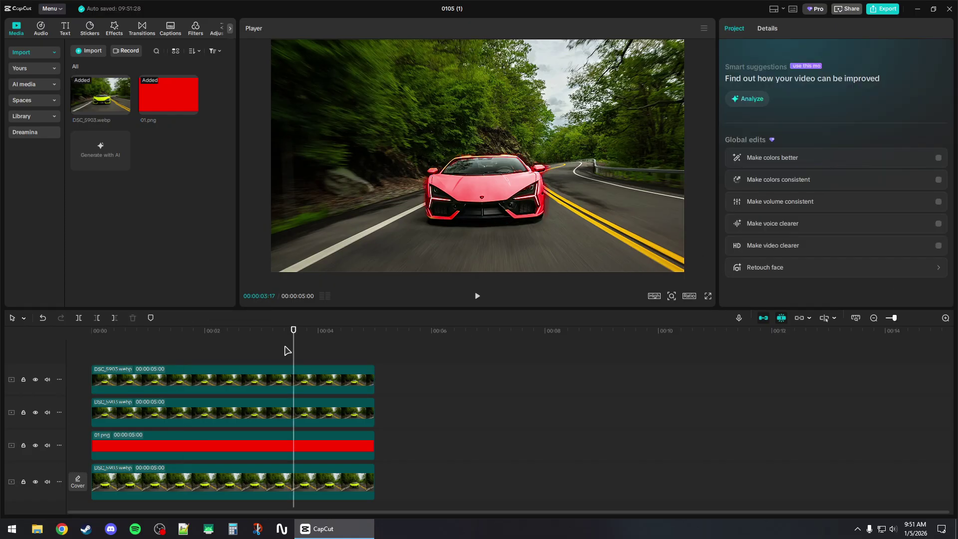
pyautogui.click(350, 351)
pyautogui.moveTo(353, 336); pyautogui.dragTo(83, 342)
pyautogui.click(187, 349)
pyautogui.click(264, 368)
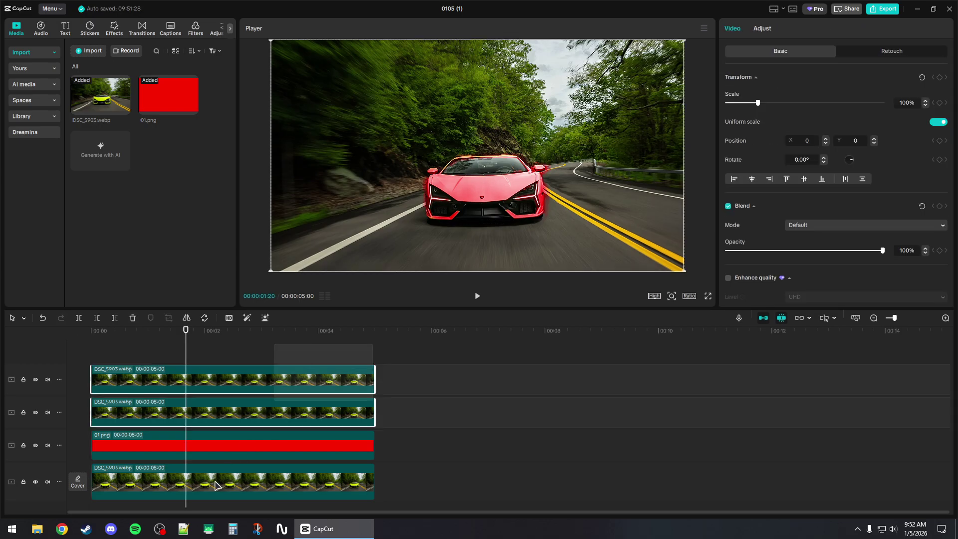
pyautogui.hotkey('ctrl', 'a')
pyautogui.scroll(1, 259, 384)
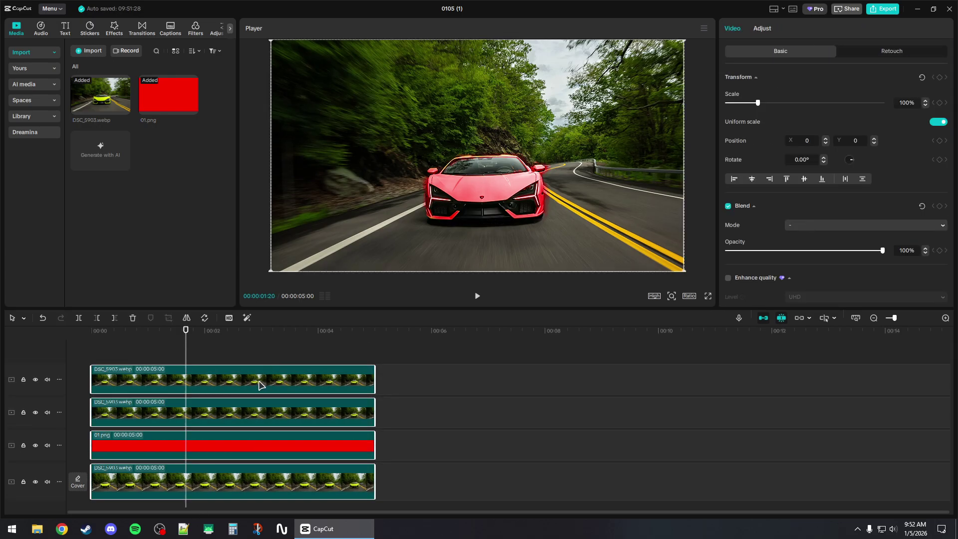
pyautogui.click(212, 350)
pyautogui.moveTo(213, 339); pyautogui.dragTo(90, 339)
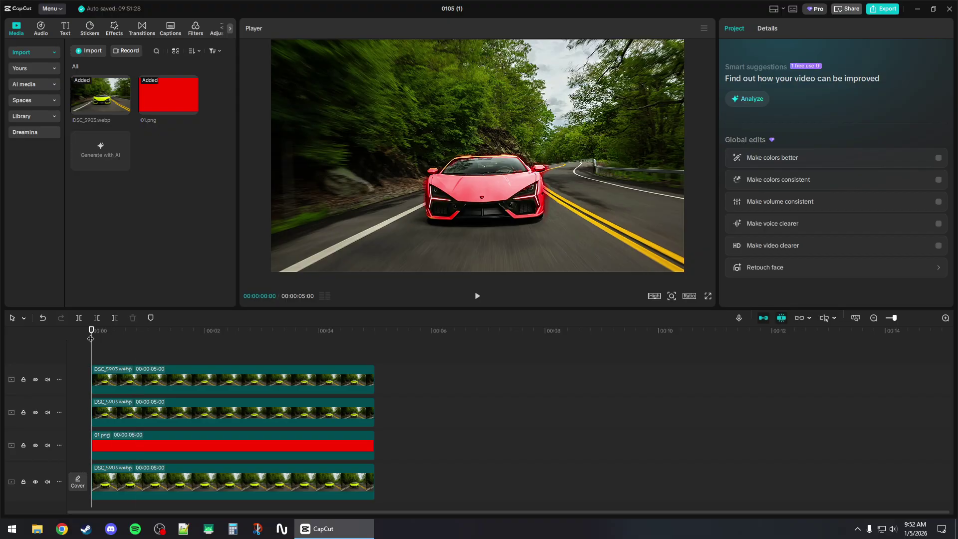